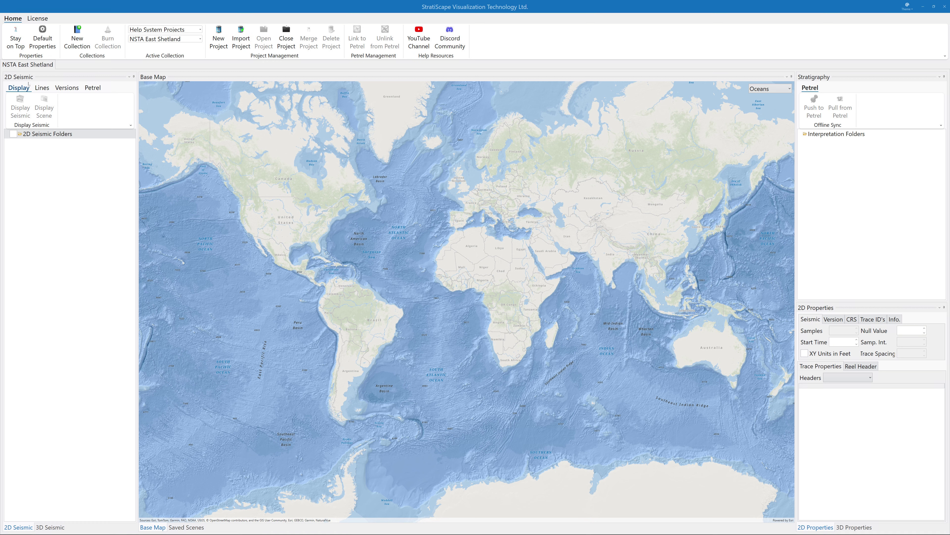
- Create a new folder named "Import Set #1" under 2D Seismic Folders
{"action": "right_click", "coordinate": [42, 135]}
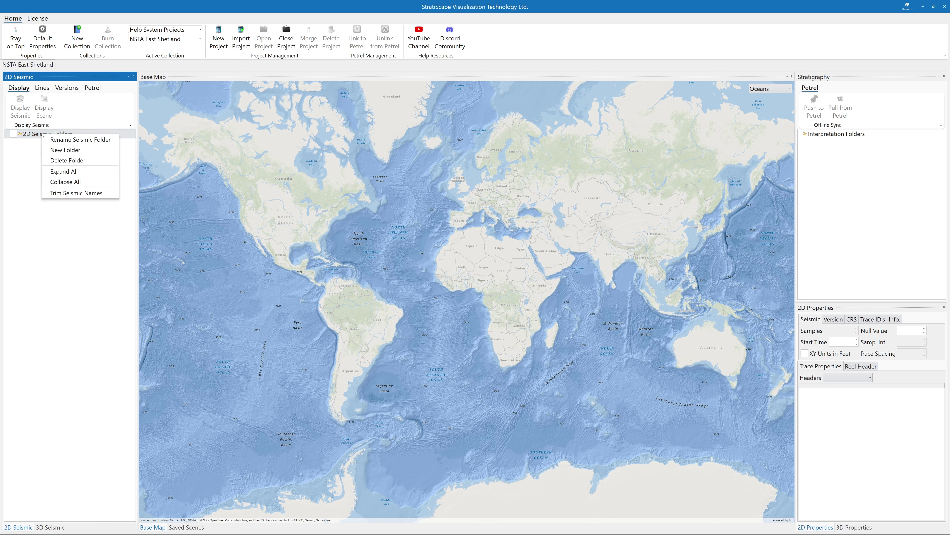
{"action": "left_click", "coordinate": [53, 151]}
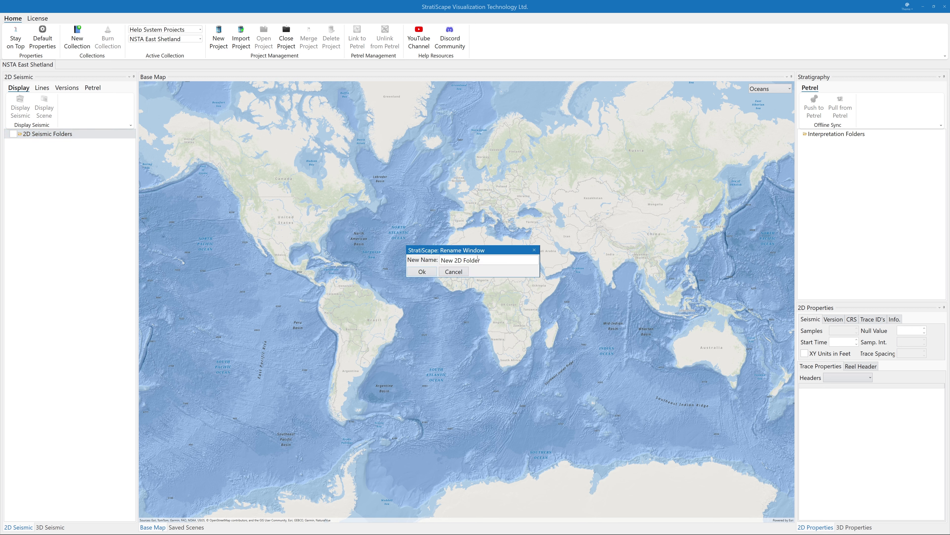
{"action": "left_click_drag", "start_coordinate": [481, 260], "coordinate": [441, 266]}
{"action": "type", "text": "Import Set #1"}
{"action": "left_click", "coordinate": [422, 271]}
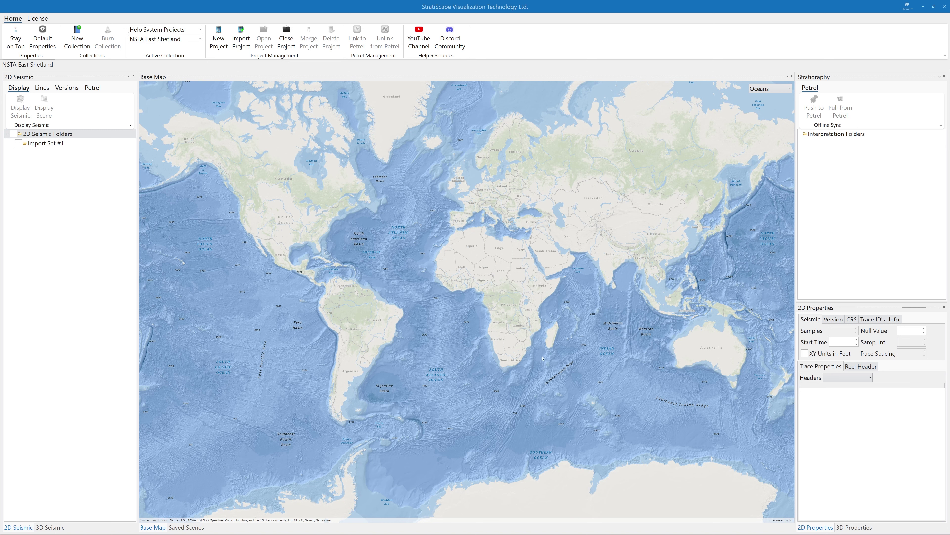
- Load the SGY files from OA16ESP00008A094 through OA16ESP00037A036 in FULL_STACKS for bulk import into Import Set #1
{"action": "left_click", "coordinate": [45, 144]}
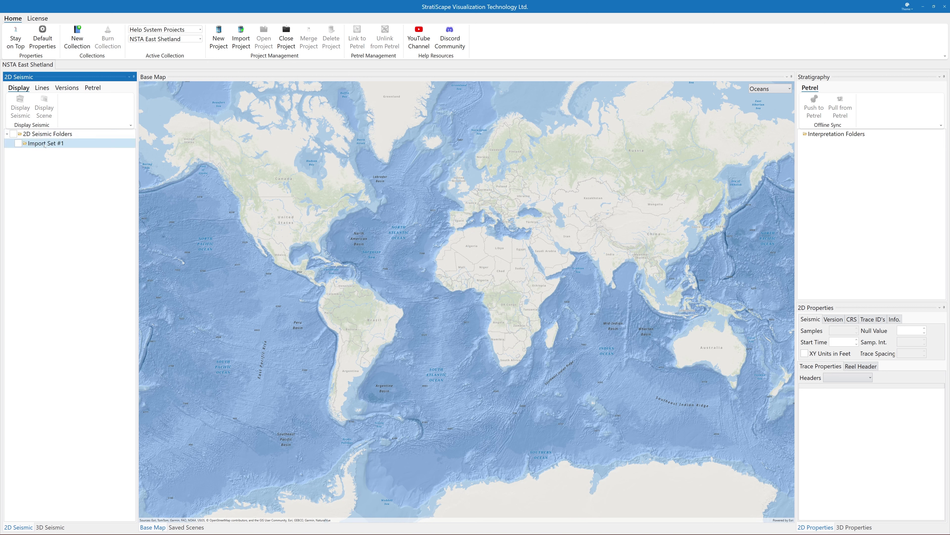
{"action": "left_click", "coordinate": [44, 90]}
{"action": "left_click", "coordinate": [21, 114]}
{"action": "left_click", "coordinate": [22, 131]}
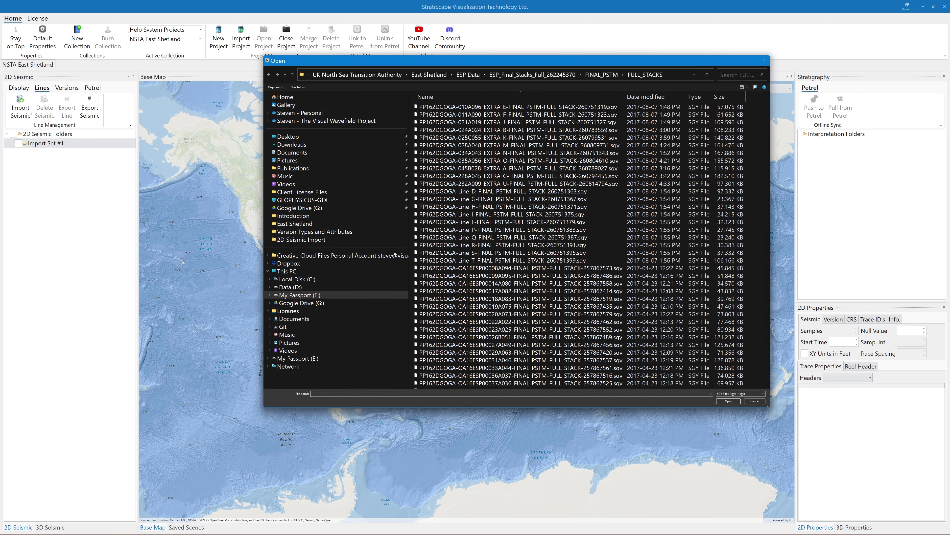
{"action": "left_click", "coordinate": [469, 268]}
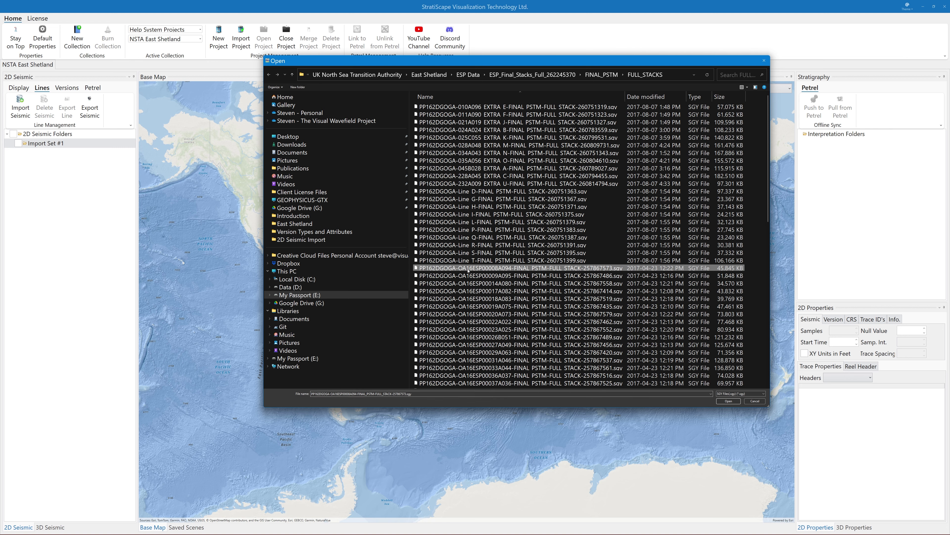
{"action": "left_click", "coordinate": [489, 383], "text": "shift"}
{"action": "left_click", "coordinate": [729, 401]}
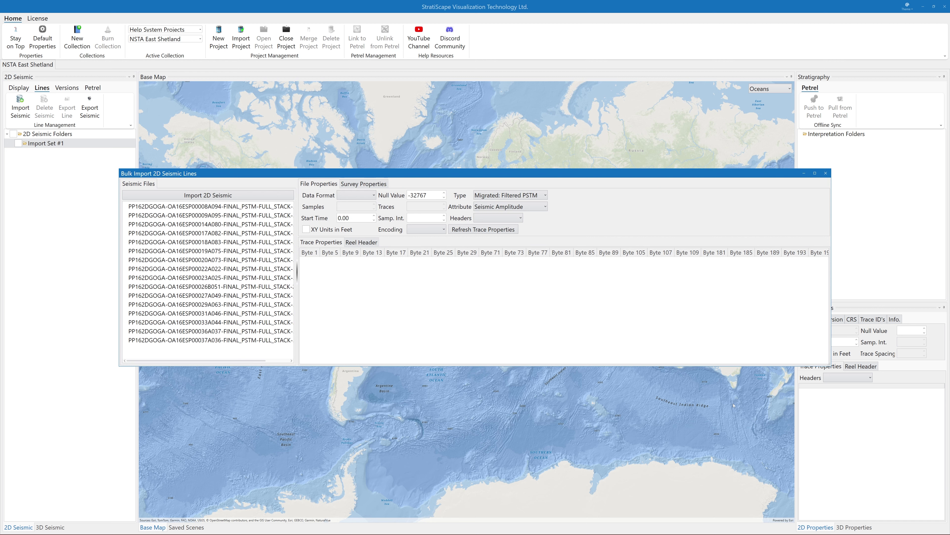
- Show the trace properties of the OA16ESP00008A094 file, widen the seismic file list and make the bulk import window taller
{"action": "left_click", "coordinate": [272, 206]}
{"action": "left_click_drag", "start_coordinate": [297, 271], "coordinate": [332, 275]}
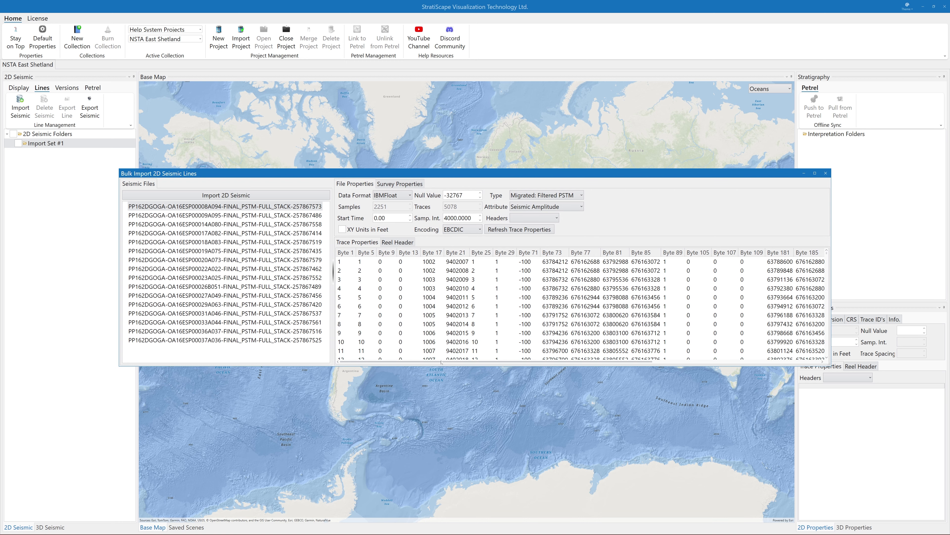
{"action": "left_click_drag", "start_coordinate": [443, 366], "coordinate": [444, 451]}
{"action": "left_click_drag", "start_coordinate": [497, 176], "coordinate": [502, 129]}
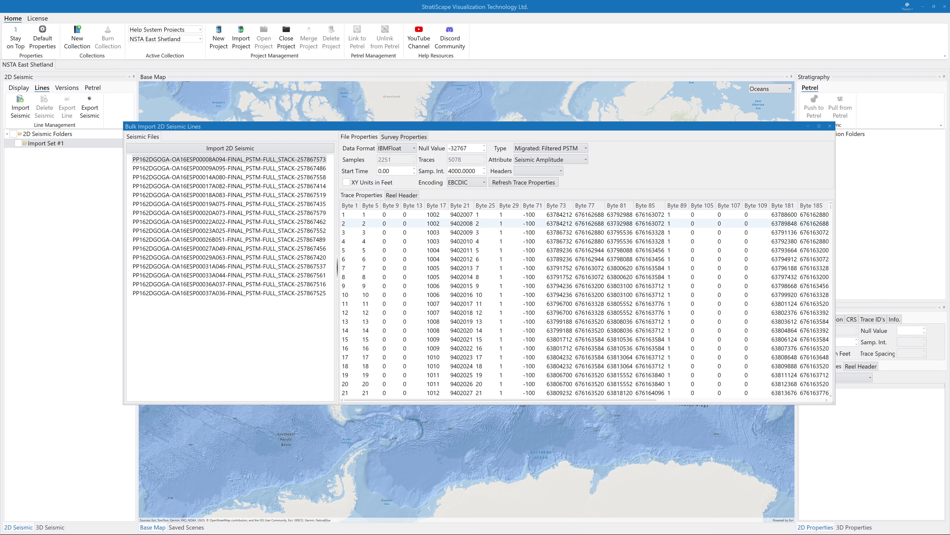
- Review the available seismic Type and Attribute options, keeping Migrated: Filtered PSTM and Seismic Amplitude
{"action": "left_click", "coordinate": [575, 149]}
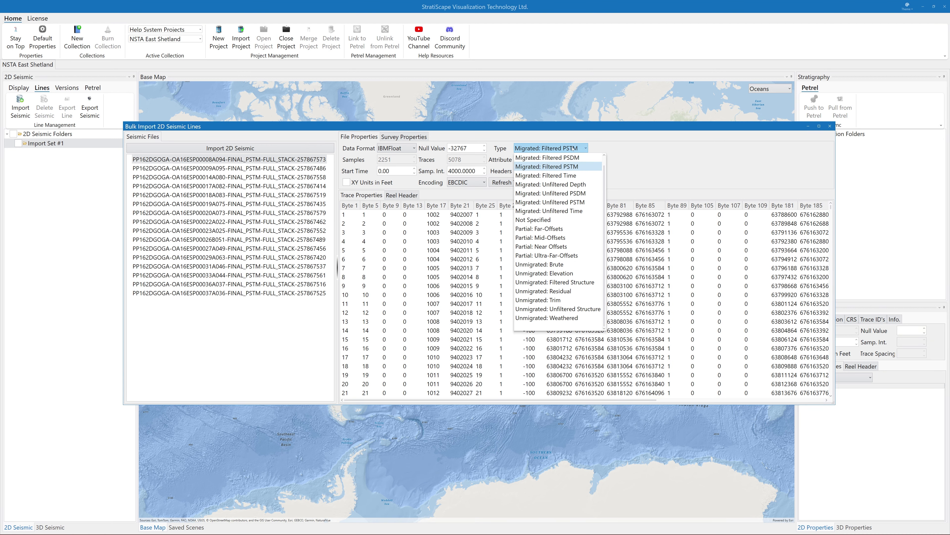
{"action": "left_click", "coordinate": [573, 149]}
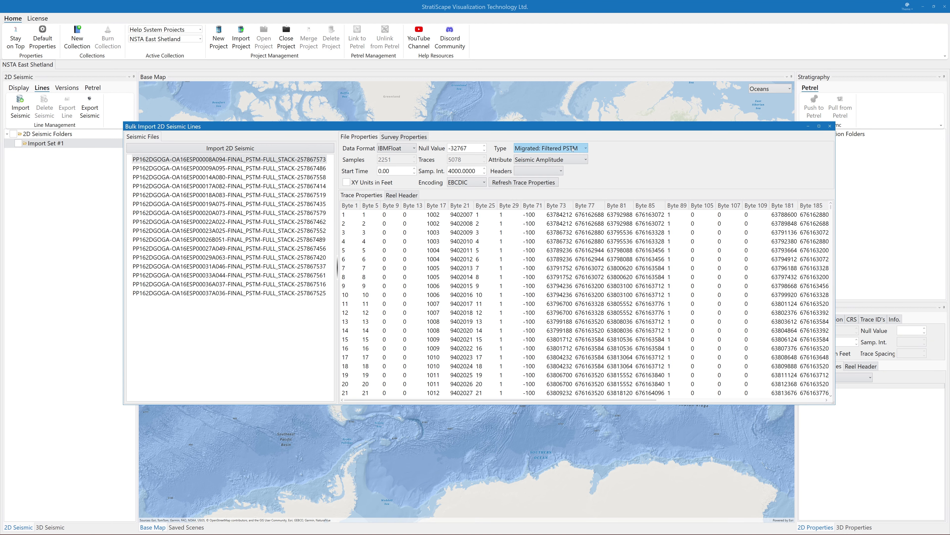
{"action": "left_click", "coordinate": [572, 161]}
{"action": "left_click", "coordinate": [572, 161]}
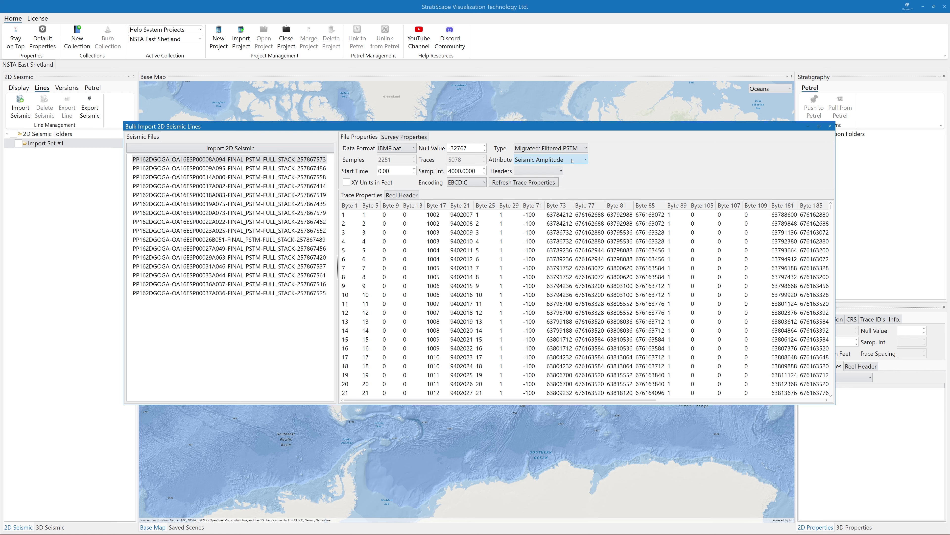
- Set the UTM zone to 30 in the survey properties of the import
{"action": "left_click", "coordinate": [413, 138]}
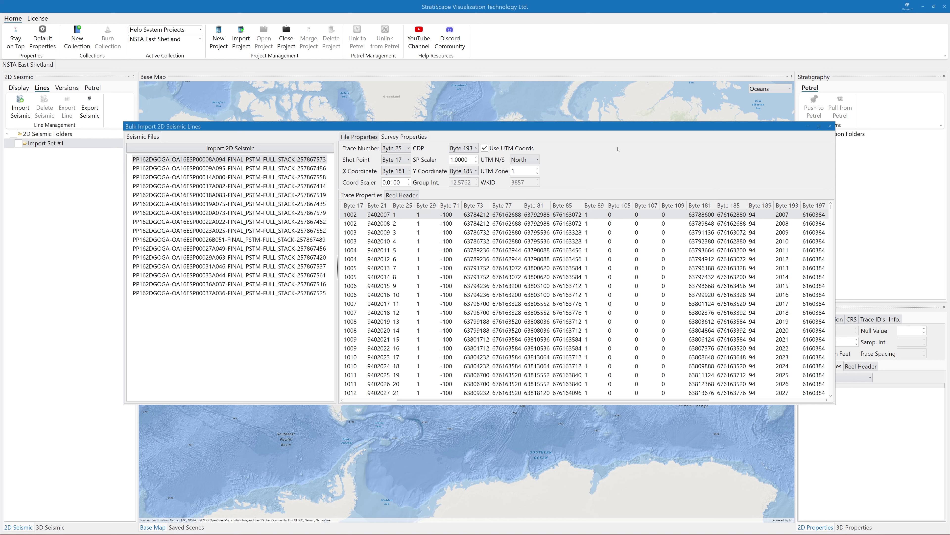
{"action": "left_click", "coordinate": [514, 170]}
{"action": "type", "text": "30"}
- Try the WKID option in place of UTM coordinates, and turn UTM coordinates back on
{"action": "left_click", "coordinate": [485, 148]}
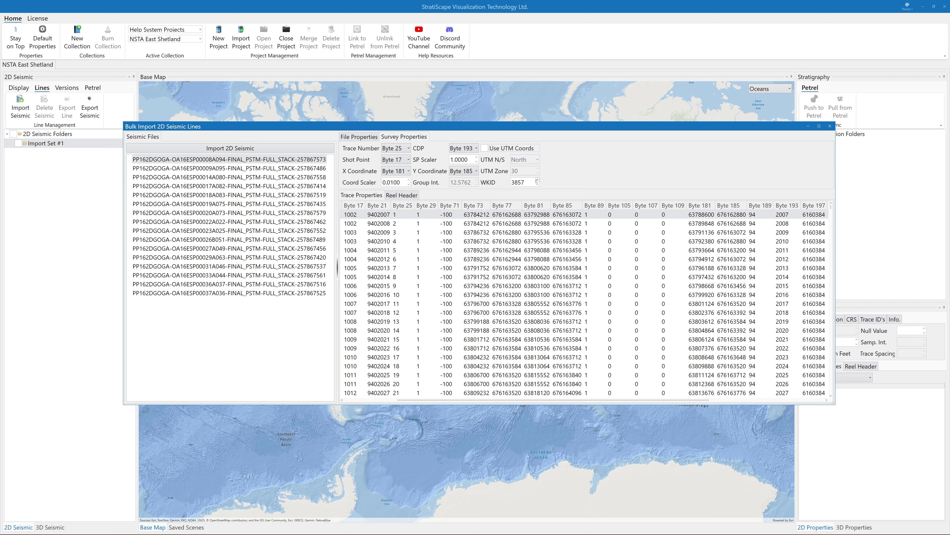
{"action": "left_click_drag", "start_coordinate": [526, 182], "coordinate": [511, 182]}
{"action": "left_click", "coordinate": [524, 182]}
{"action": "left_click", "coordinate": [485, 148]}
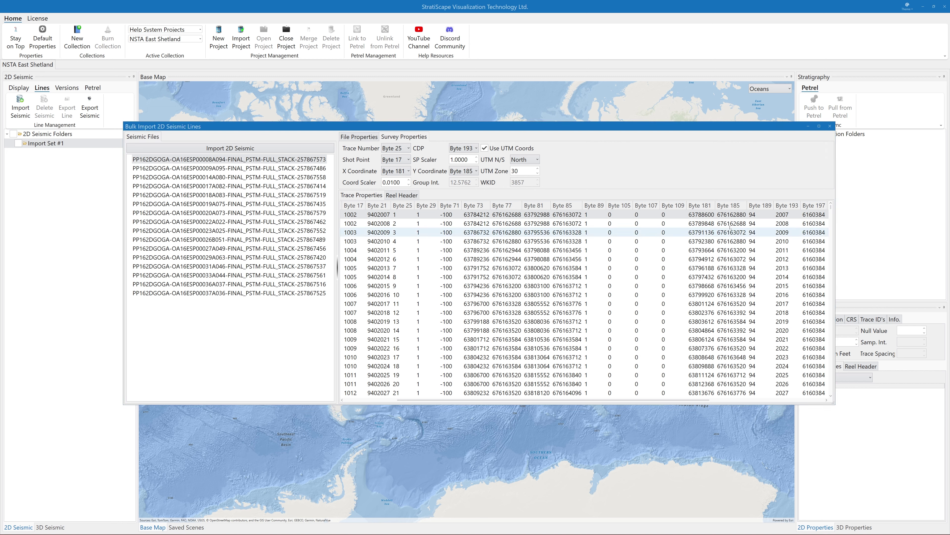
- Run the bulk import of the 16 loaded seismic files into Import Set #1
{"action": "left_click", "coordinate": [216, 147]}
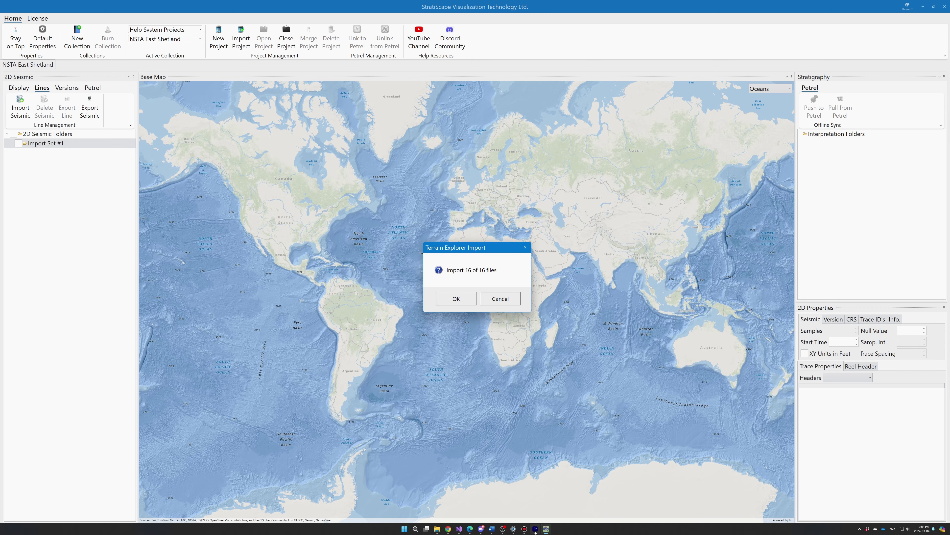
{"action": "left_click", "coordinate": [457, 298]}
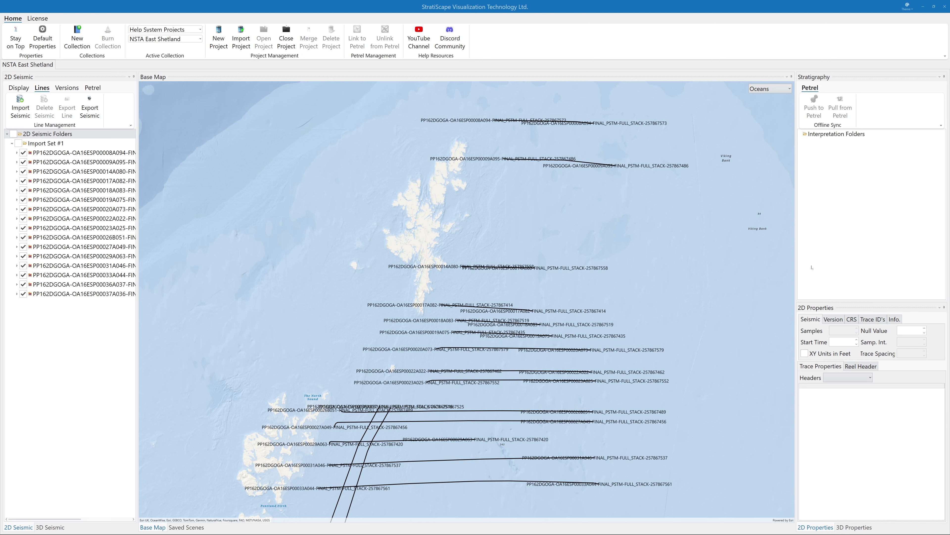
- Create another 2D seismic folder named "Import Set #2" alongside Import Set #1
{"action": "right_click", "coordinate": [70, 144]}
{"action": "left_click", "coordinate": [75, 150]}
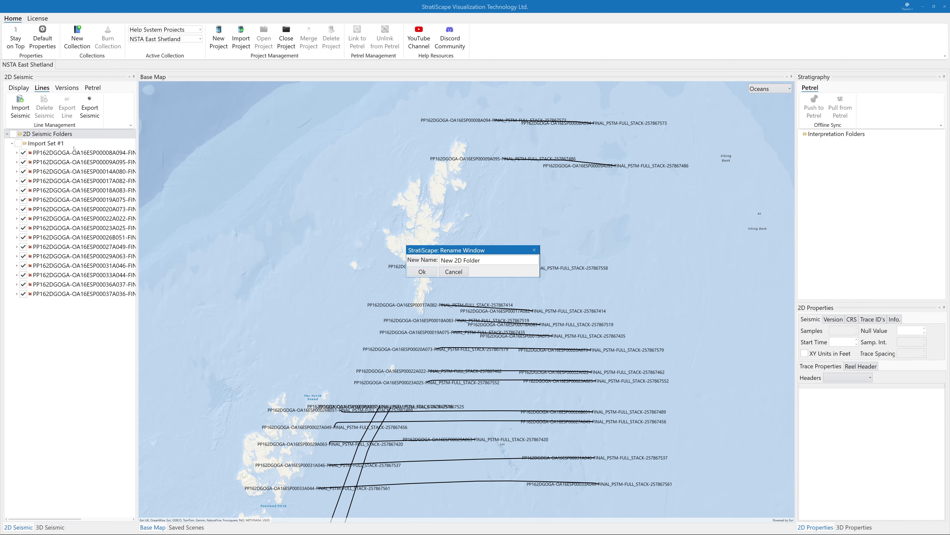
{"action": "left_click_drag", "start_coordinate": [482, 260], "coordinate": [431, 262]}
{"action": "type", "text": "Import Set #2"}
{"action": "left_click", "coordinate": [423, 272]}
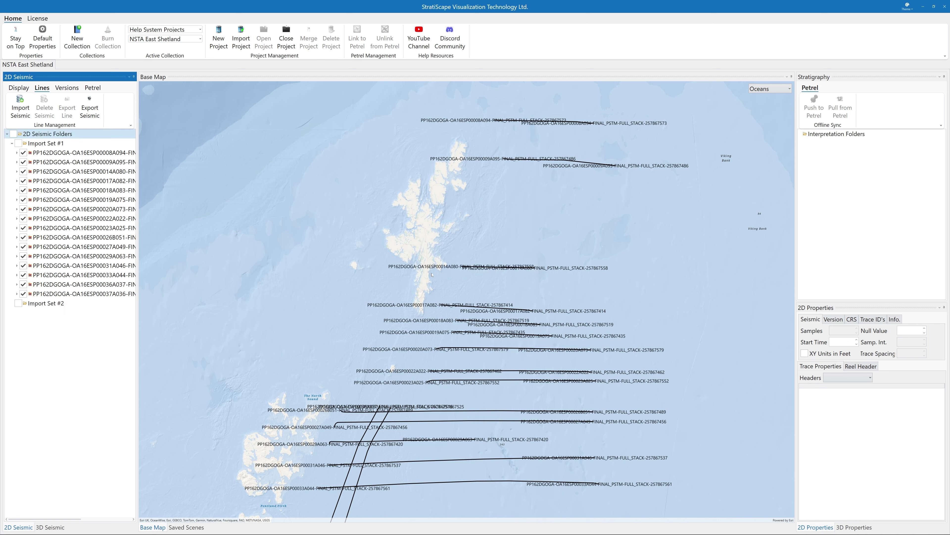
- Bulk import the ten full-stack SGY files from Line_D through Line_T into Import Set #2 with the existing survey settings
{"action": "left_click", "coordinate": [44, 303]}
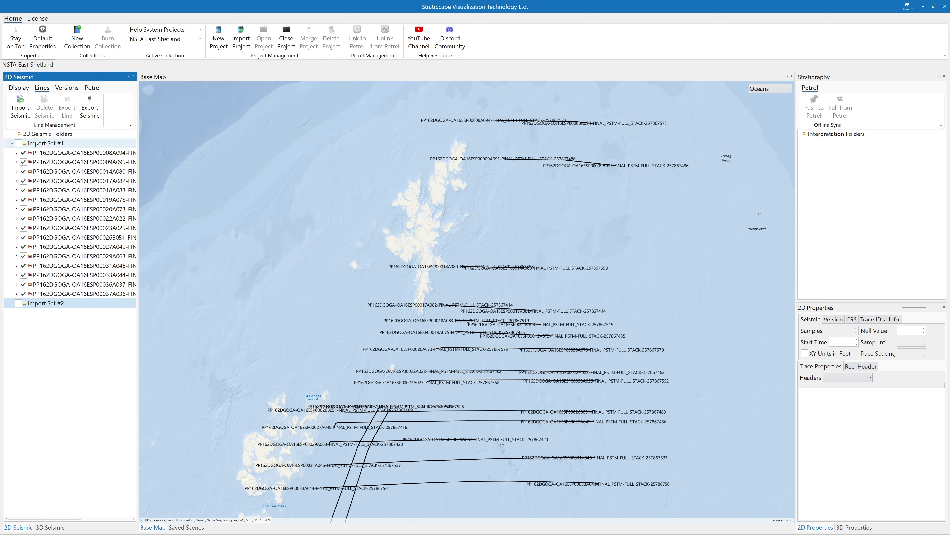
{"action": "left_click", "coordinate": [20, 108]}
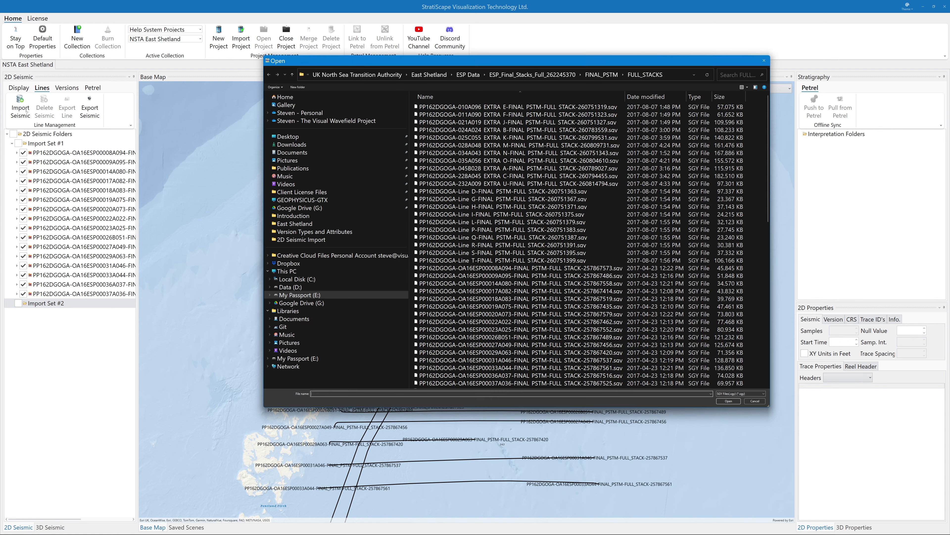
{"action": "left_click", "coordinate": [436, 191]}
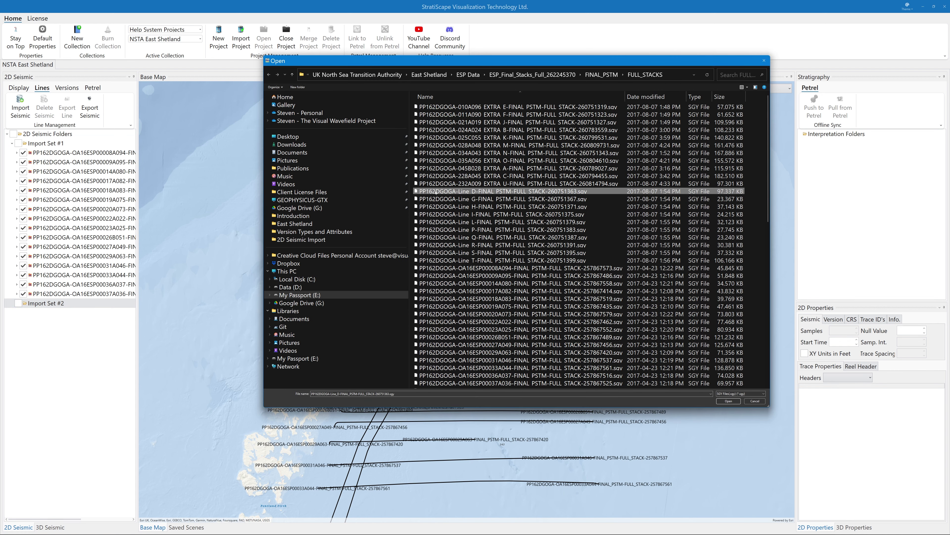
{"action": "left_click", "coordinate": [444, 260], "text": "shift"}
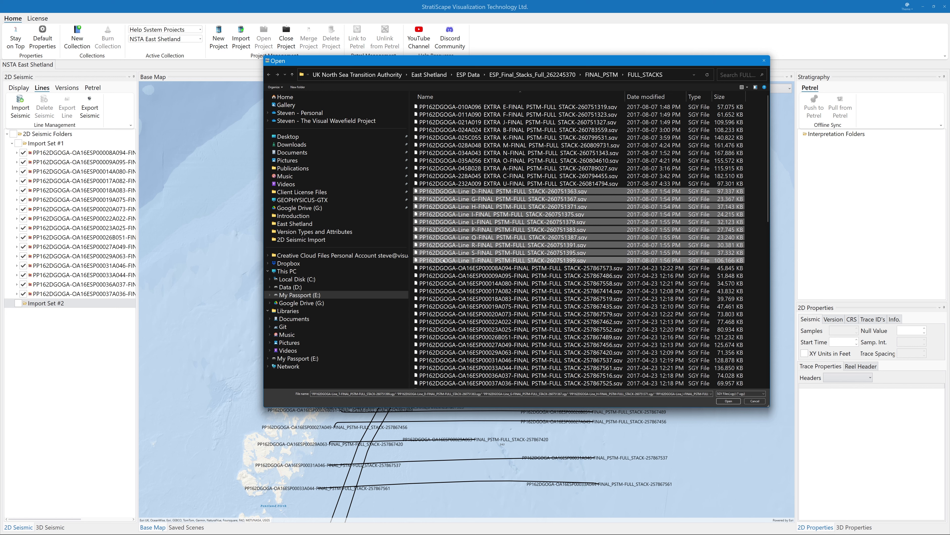
{"action": "left_click", "coordinate": [728, 401]}
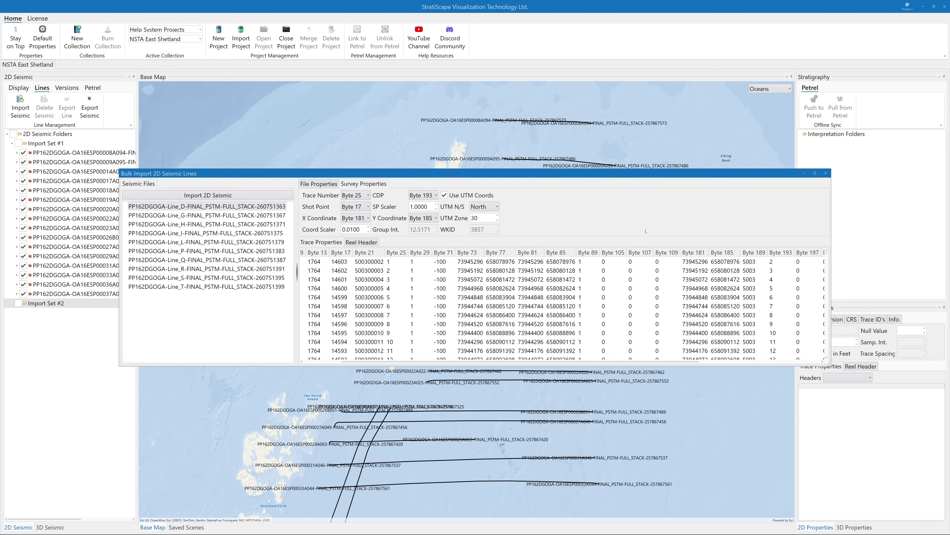
{"action": "left_click", "coordinate": [223, 196]}
{"action": "left_click", "coordinate": [449, 299]}
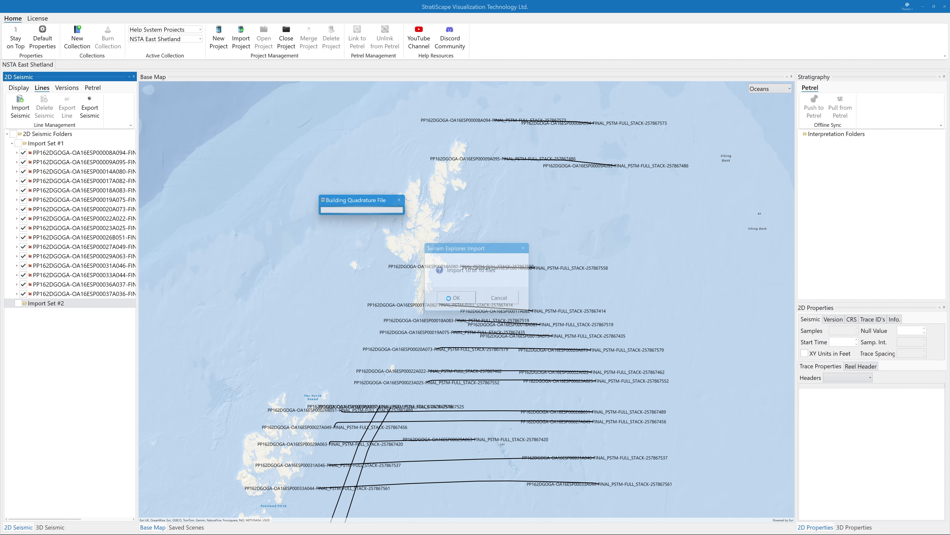